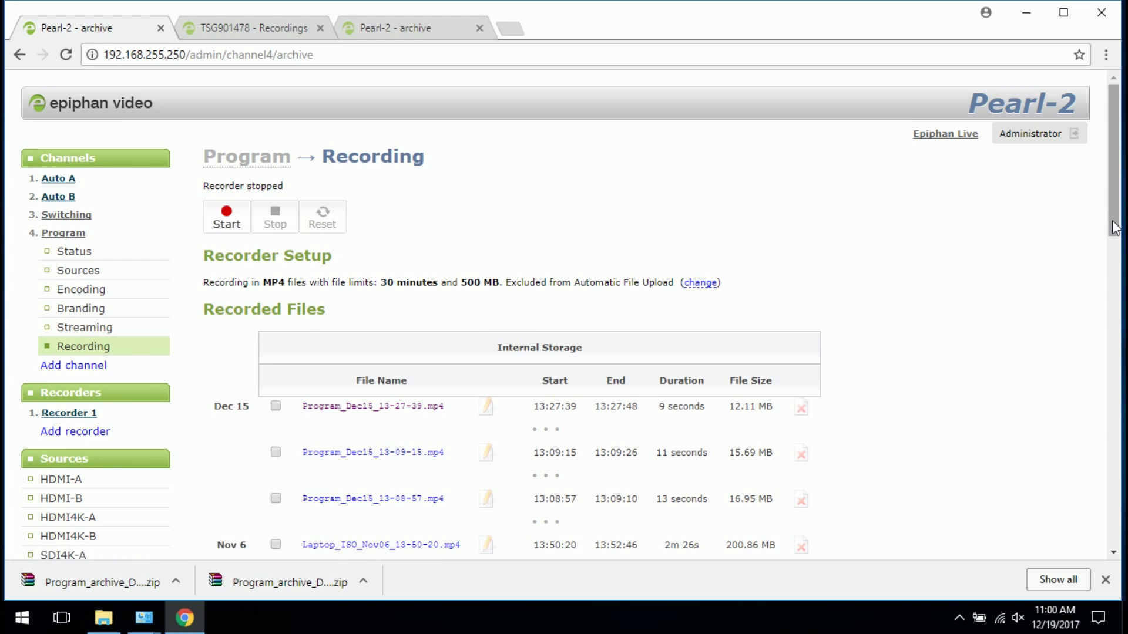
left_click_drag(1114, 202, 1114, 317)
scroll(564, 317, "down", 3)
scroll(564, 317, "down", 3)
scroll(564, 317, "down", 3)
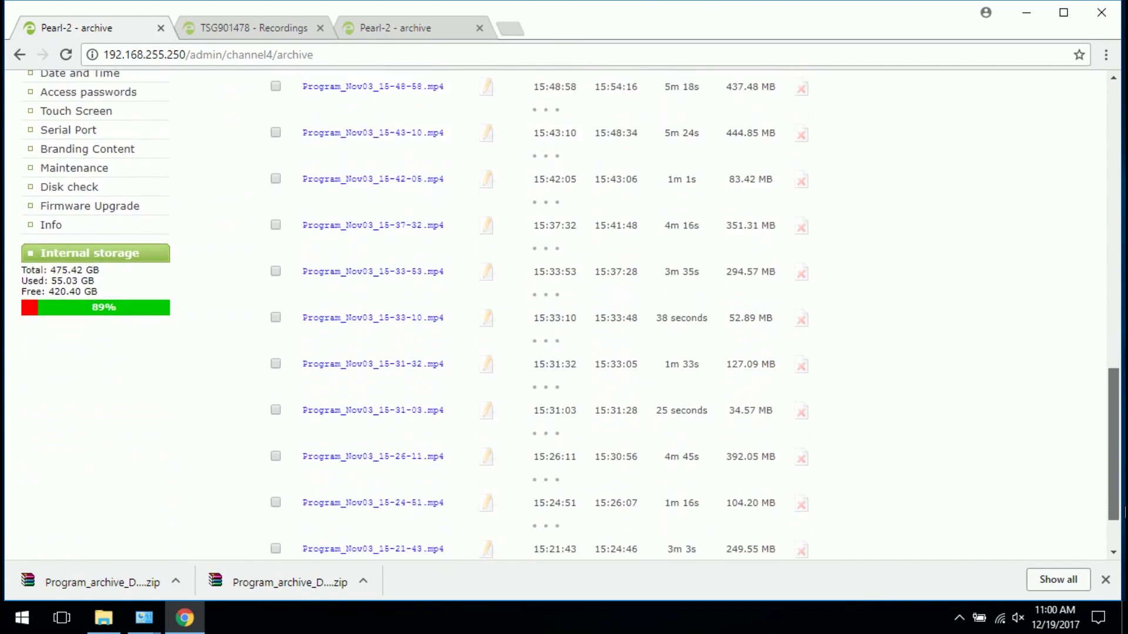
scroll(564, 317, "down", 3)
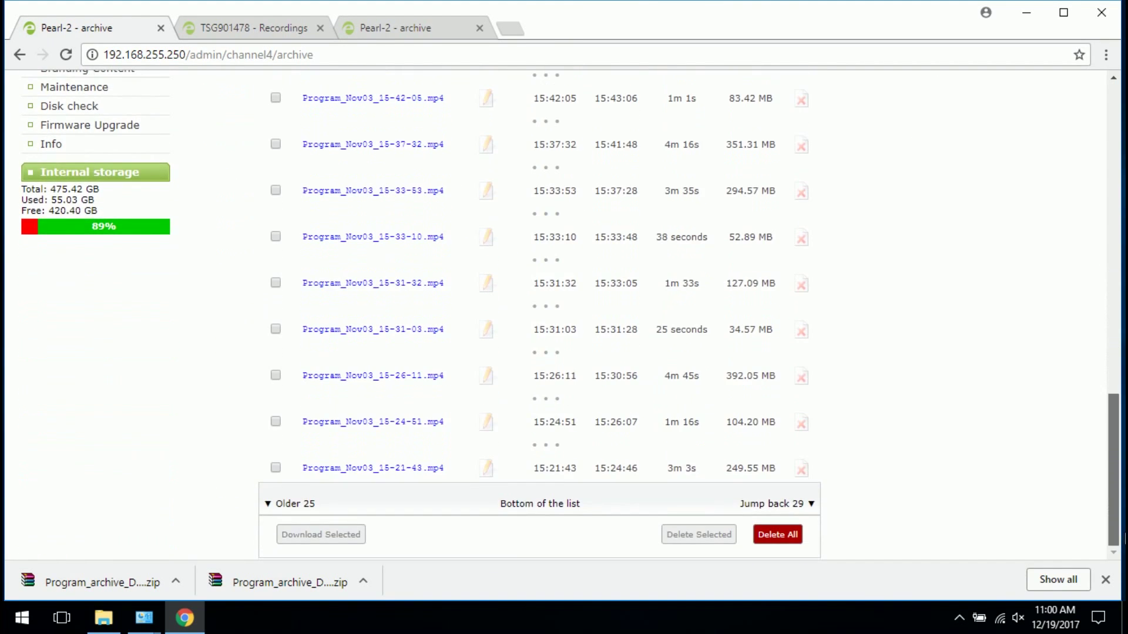
left_click(275, 376)
left_click(274, 422)
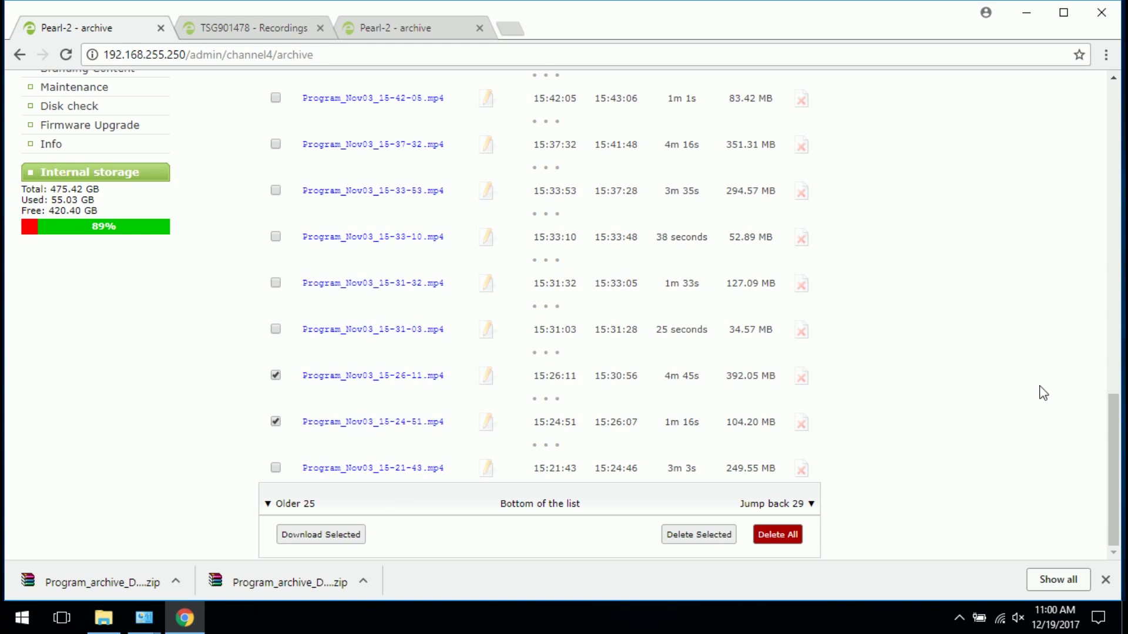
left_click(275, 376)
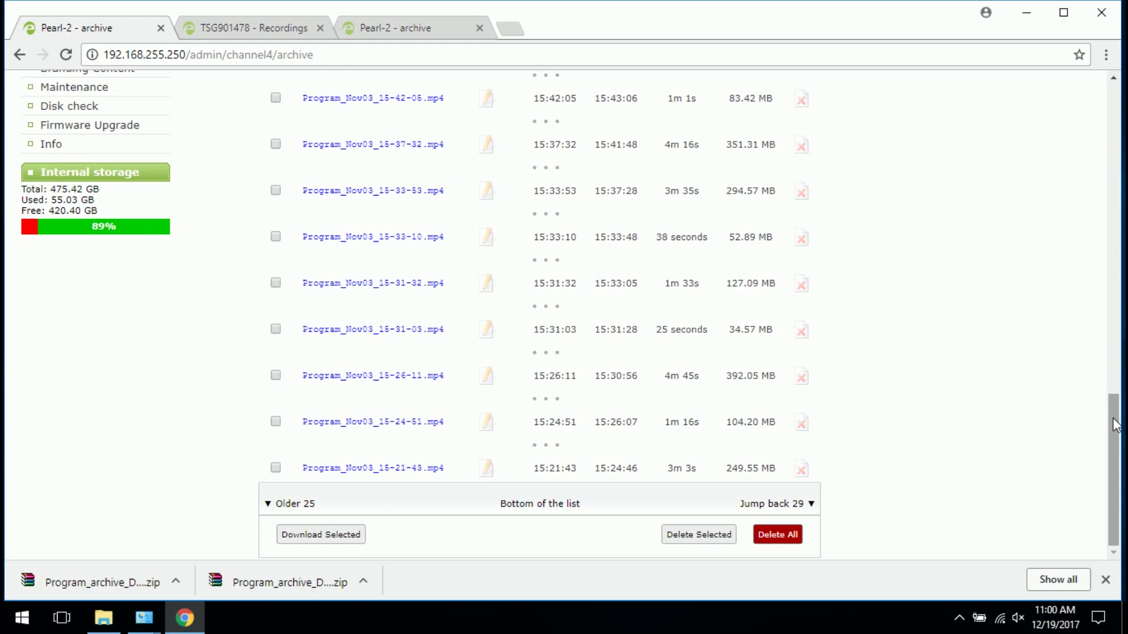
left_click_drag(1116, 424, 1114, 116)
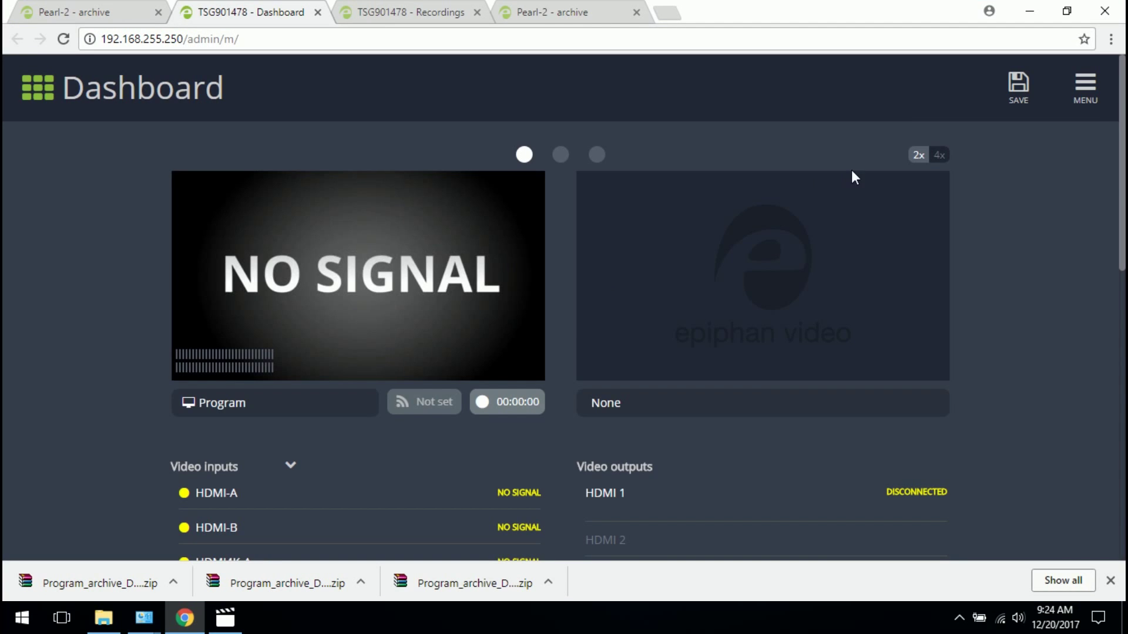
Step: Go to Recordings from the Epiphan Live menu and select an Oct 19 recording
left_click(1088, 84)
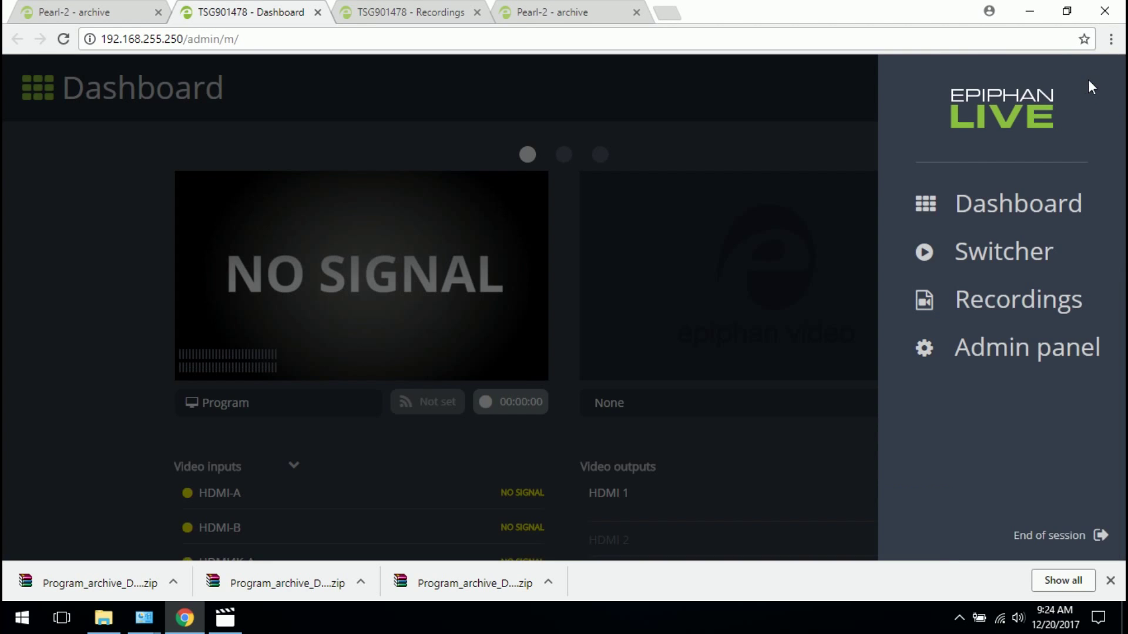
left_click(1047, 304)
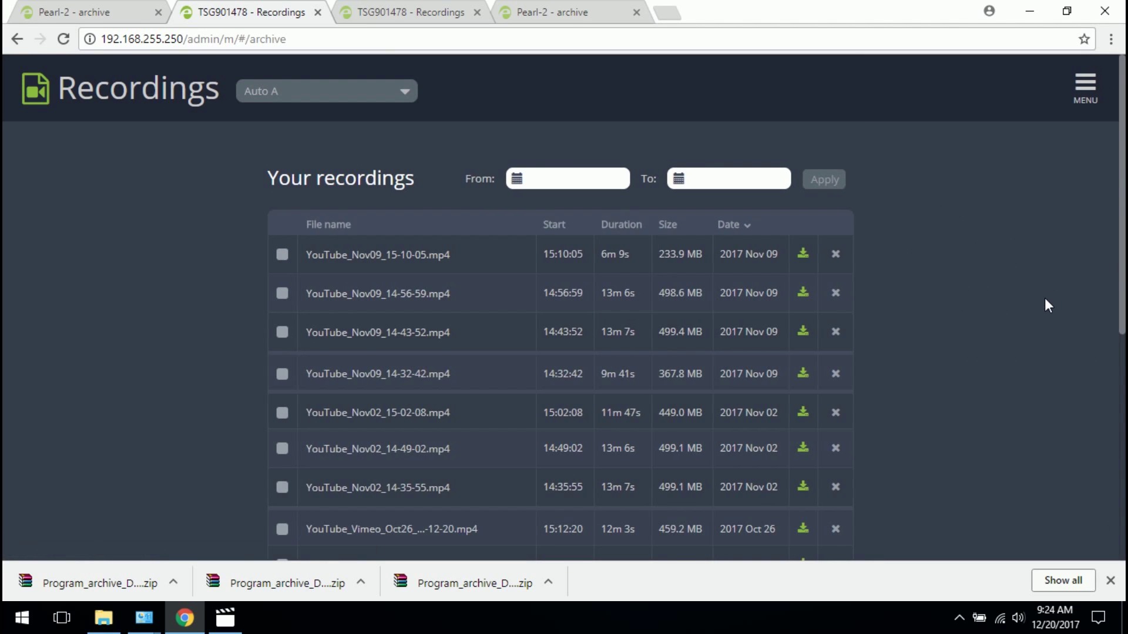
left_click_drag(1122, 228, 1121, 447)
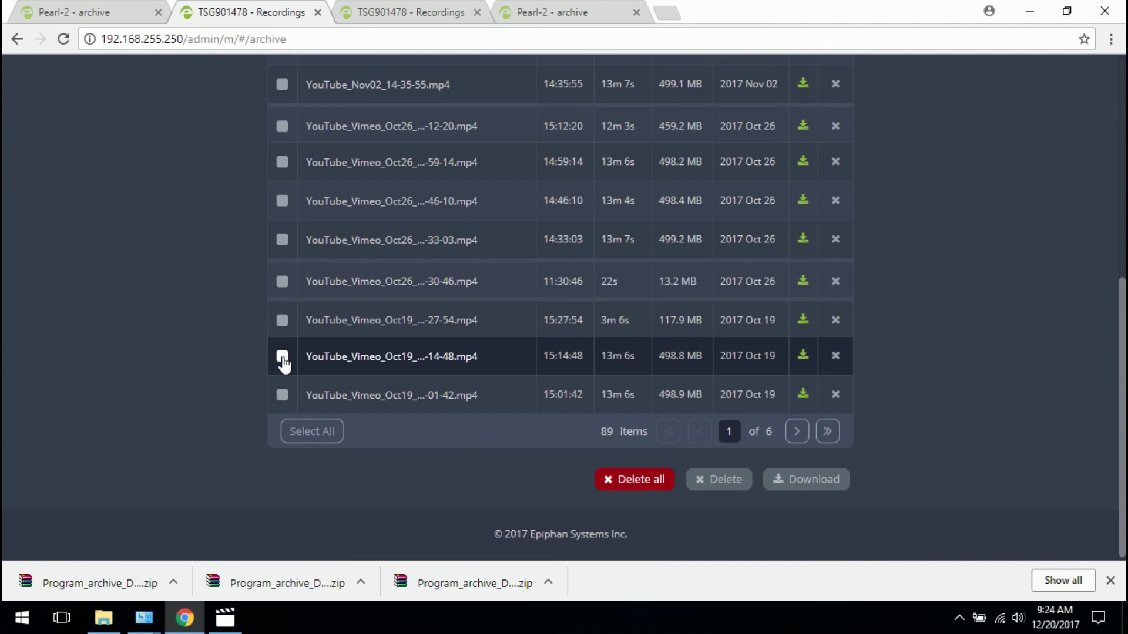
left_click(280, 357)
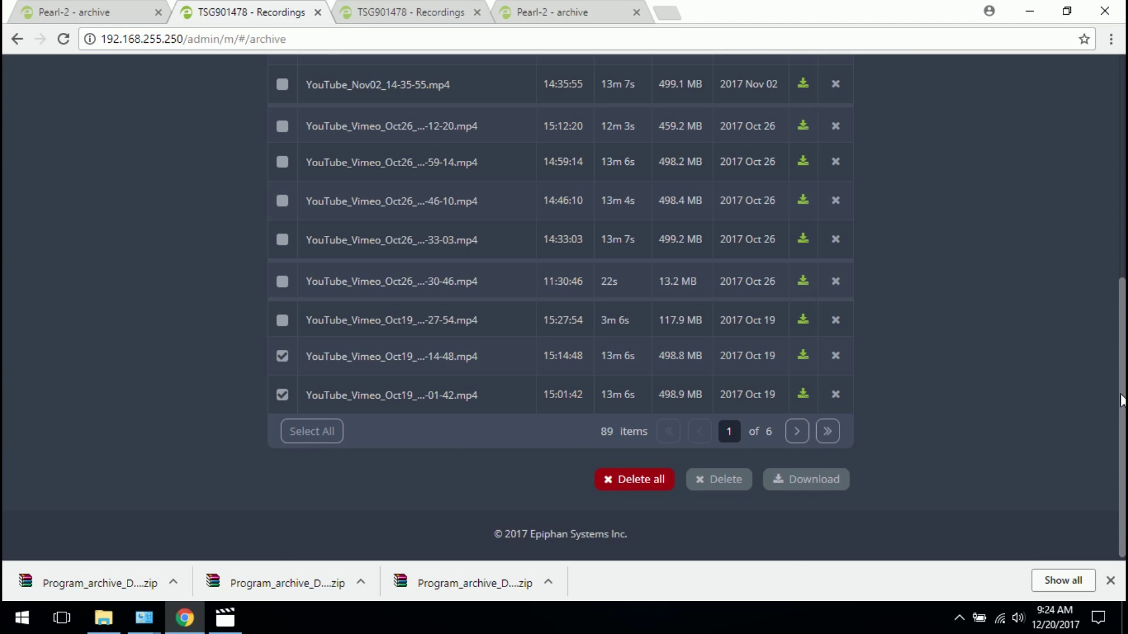
left_click_drag(1123, 400, 1097, 159)
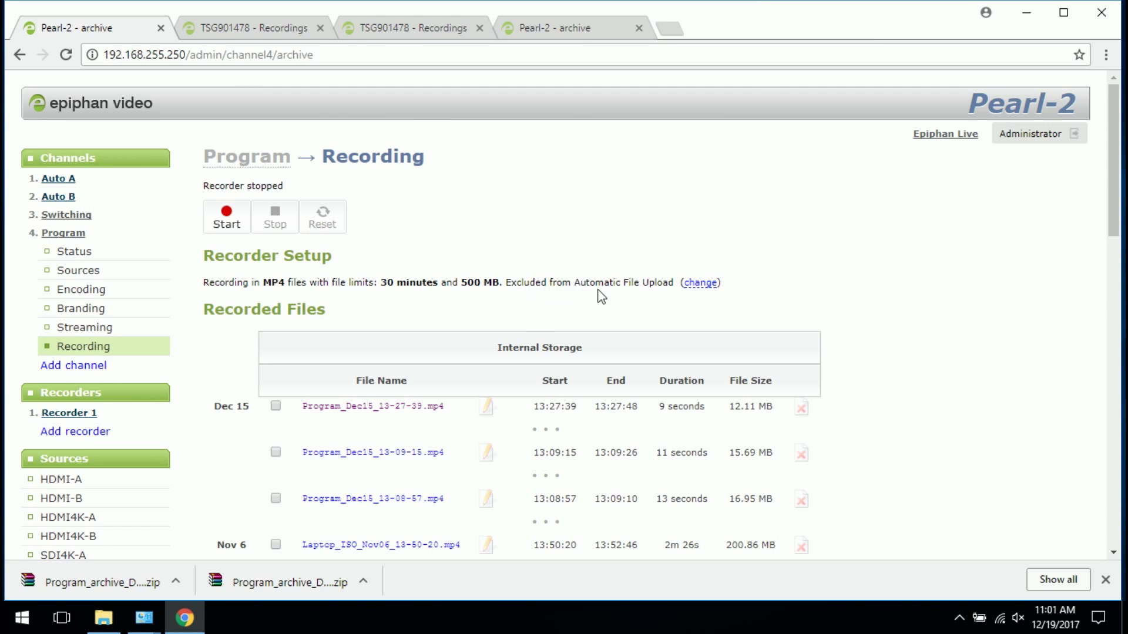
Step: Enable Automatic file upload in the Program recorder setup and apply the change
left_click(700, 284)
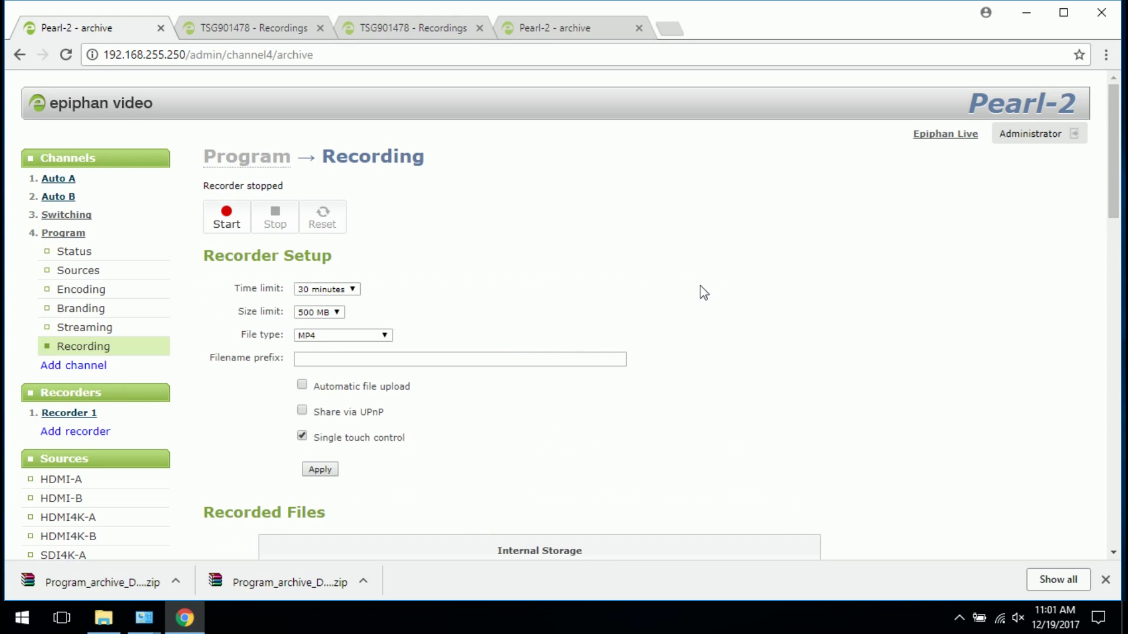
left_click(302, 385)
left_click(321, 469)
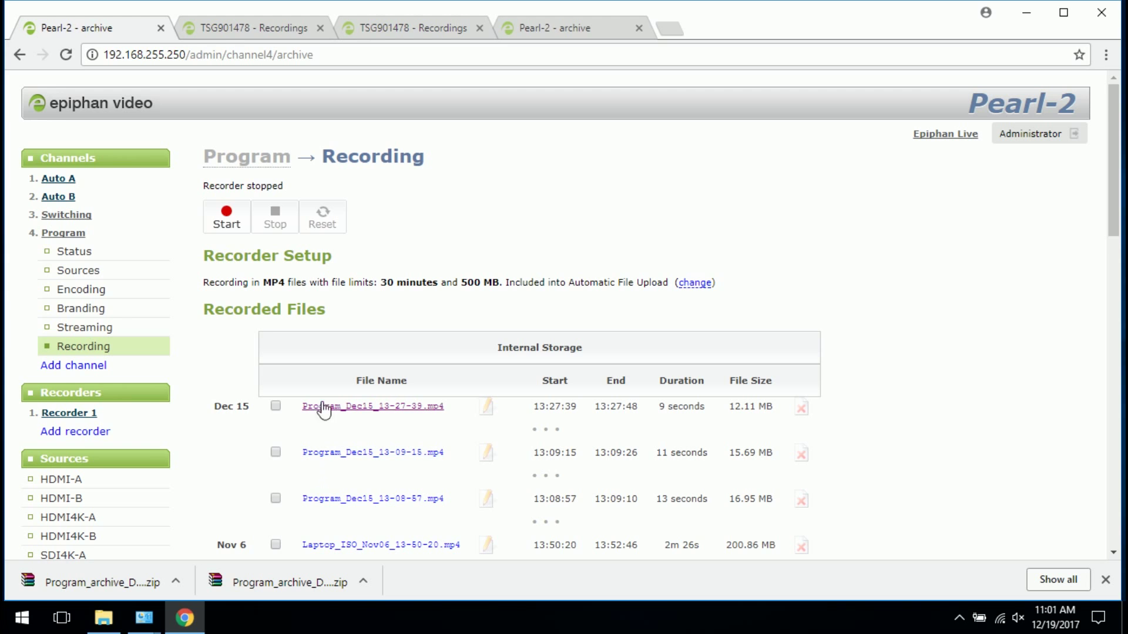
left_click_drag(1107, 173, 1121, 348)
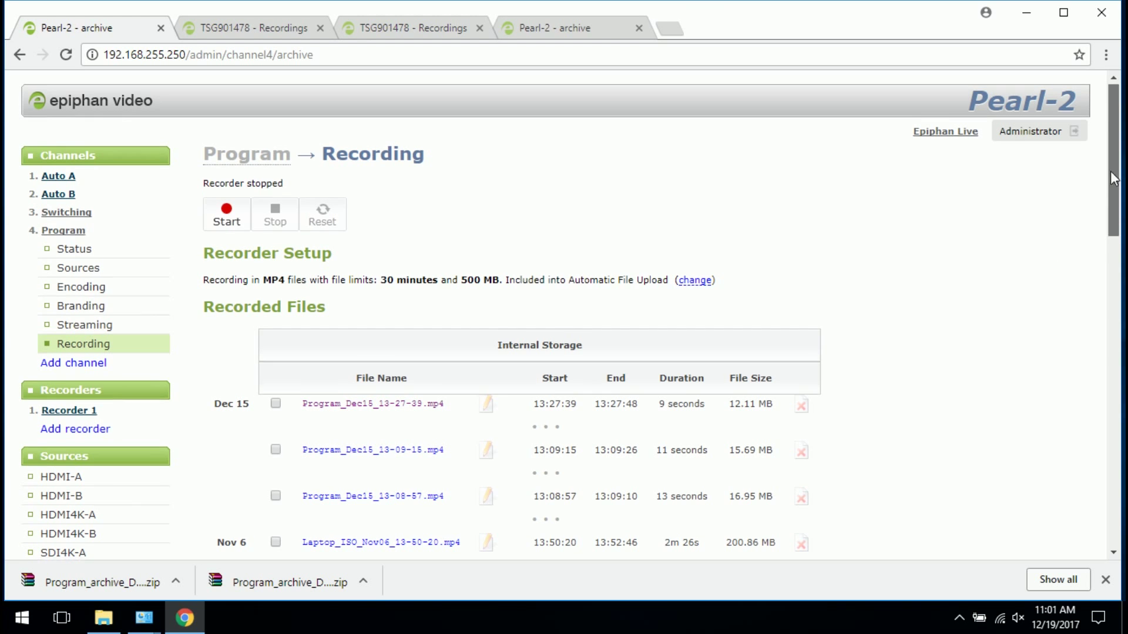
scroll(1054, 355, "down", 2)
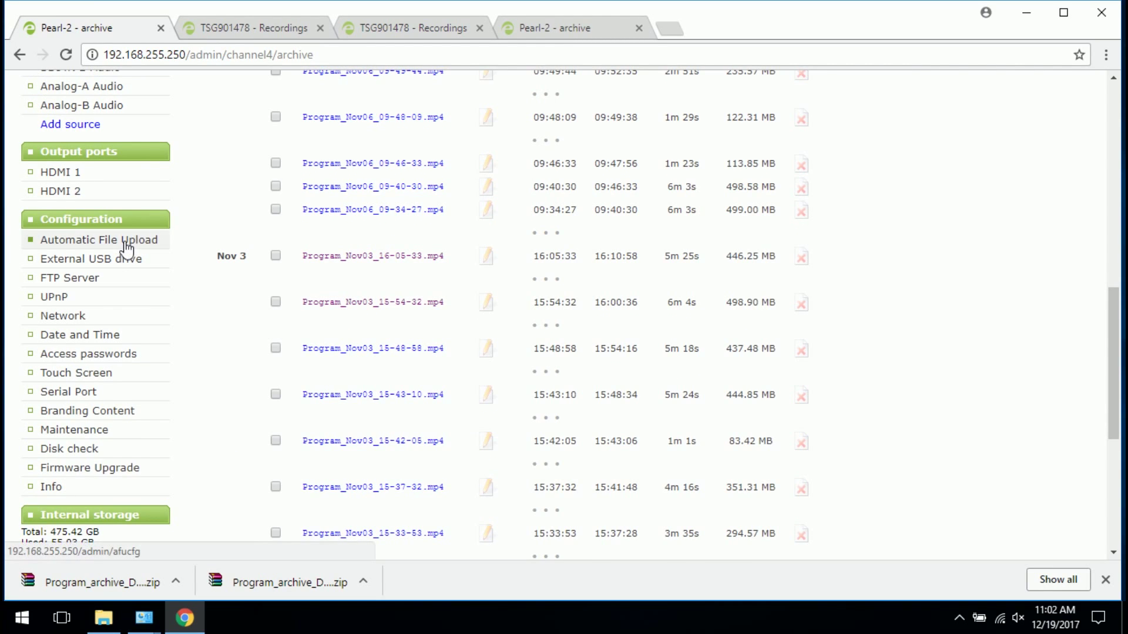
Step: Turn on Automatic File Upload with External USB drive as the upload protocol
left_click(127, 243)
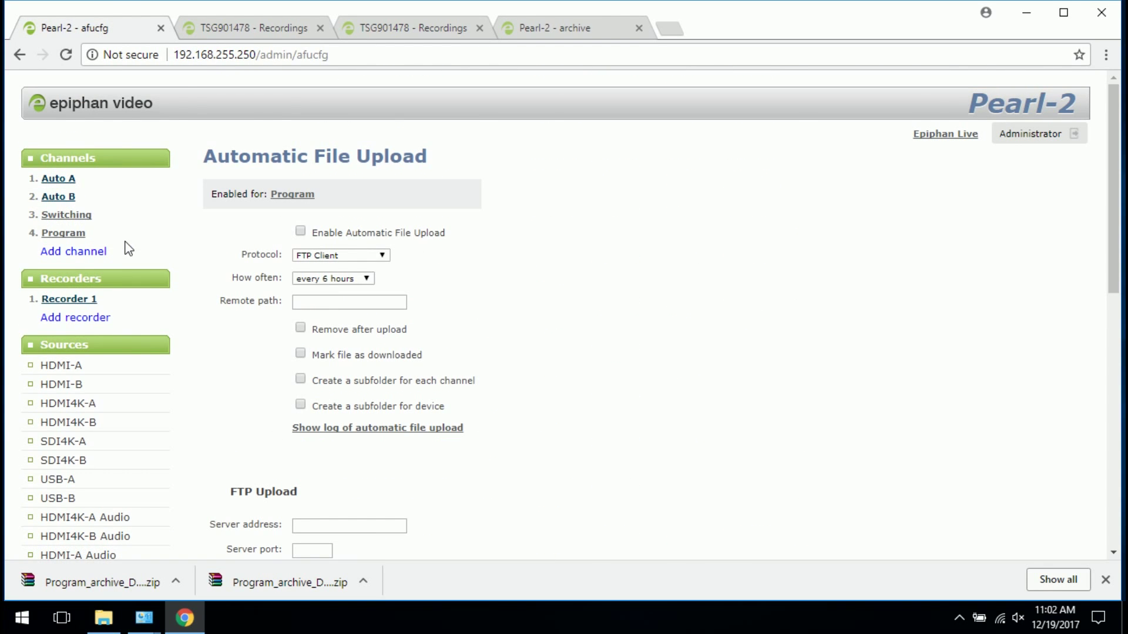
left_click(300, 232)
left_click(385, 256)
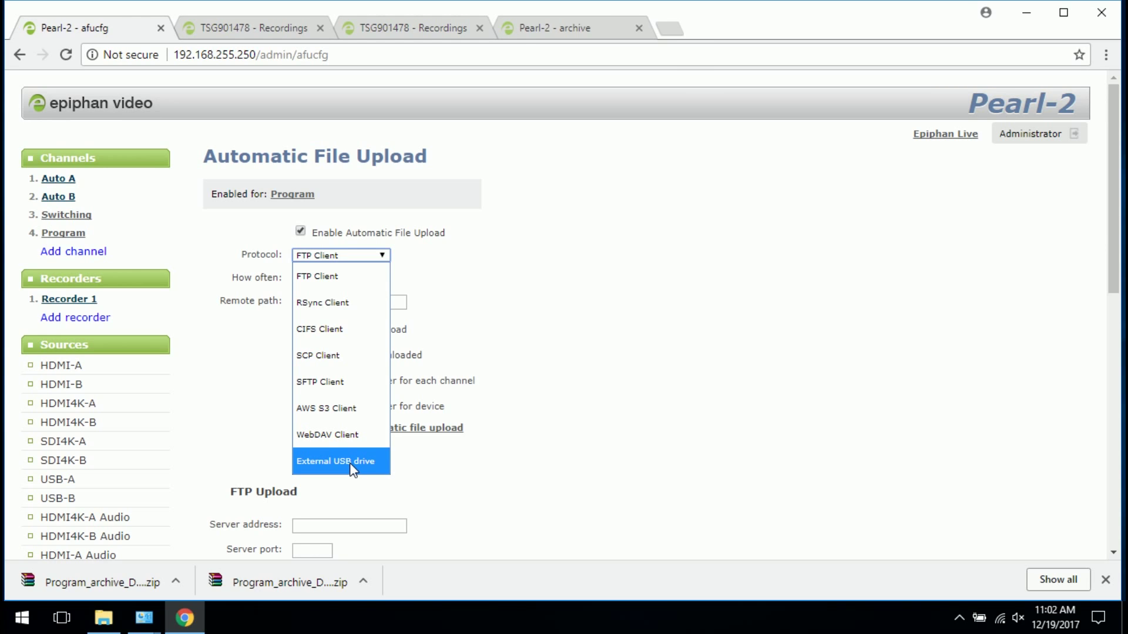
left_click(354, 461)
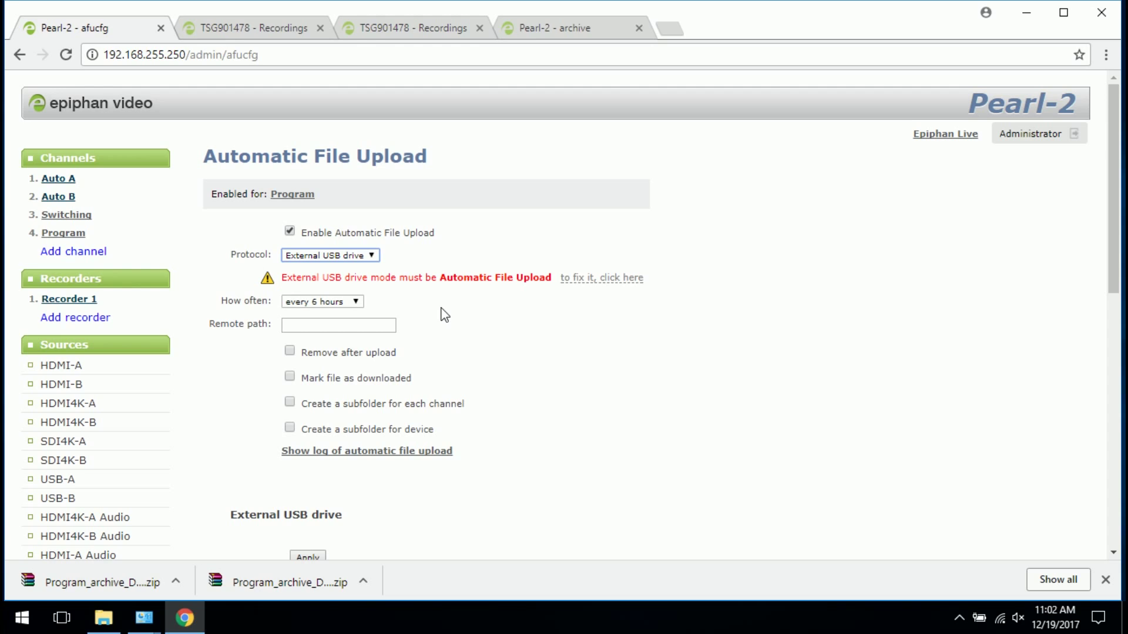
left_click(467, 294)
left_click(360, 307)
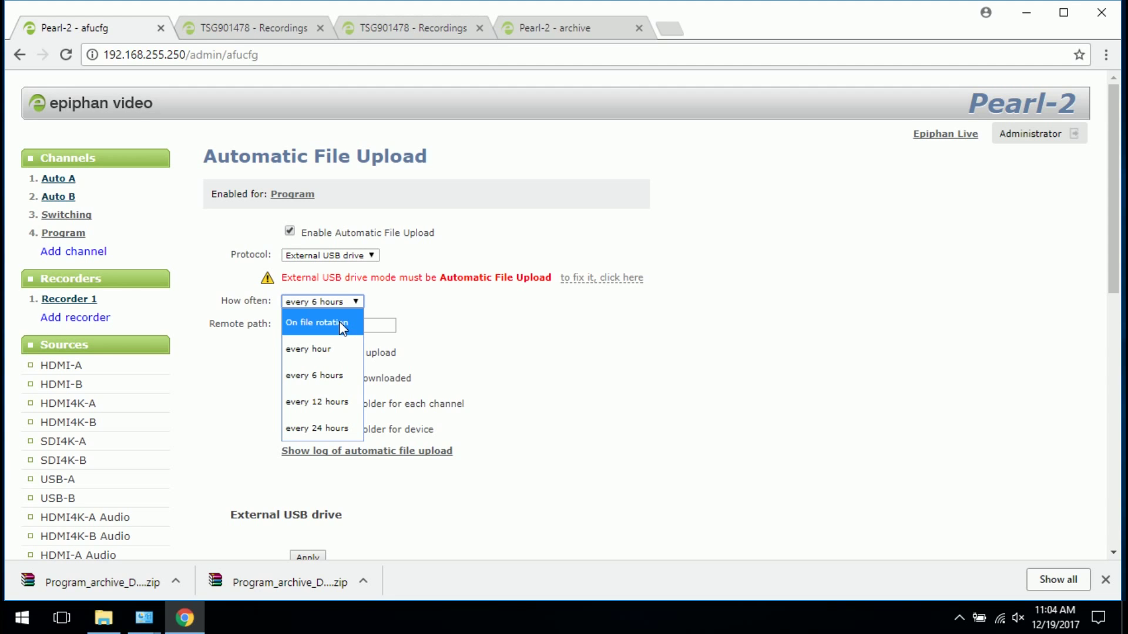
left_click(325, 376)
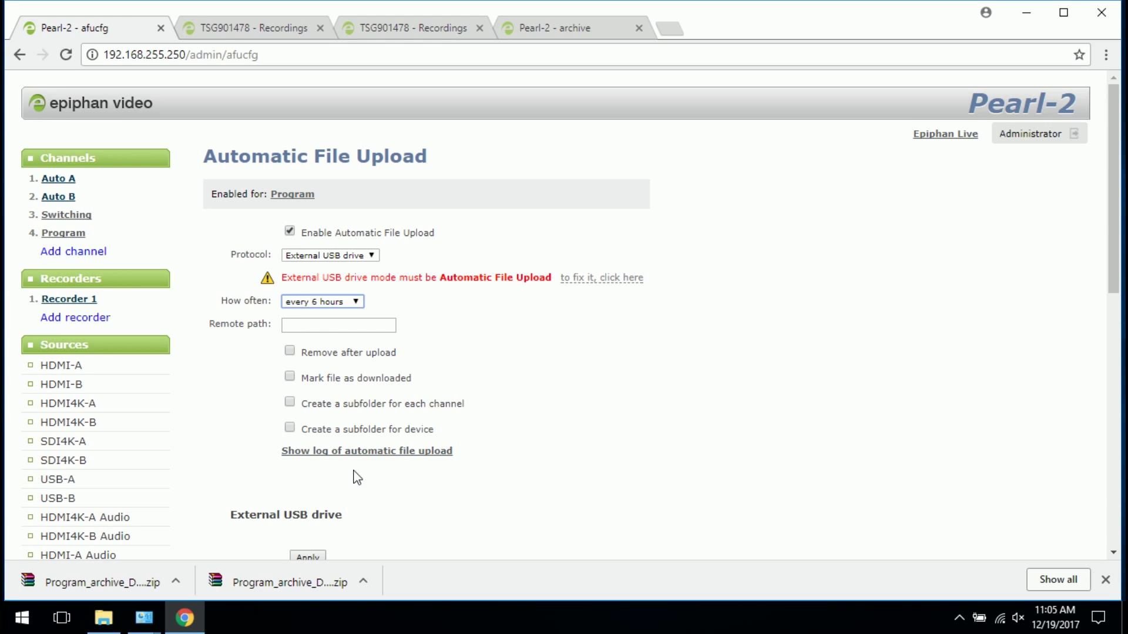
Step: Check the automatic file upload log, go back, and apply the upload settings
left_click(318, 454)
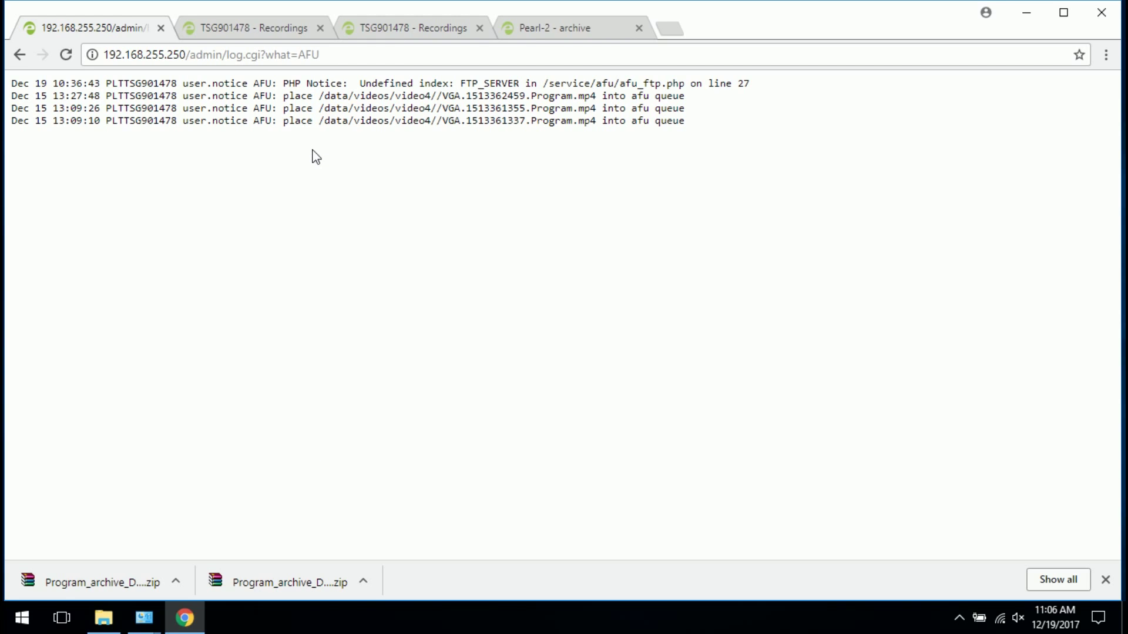
left_click(18, 56)
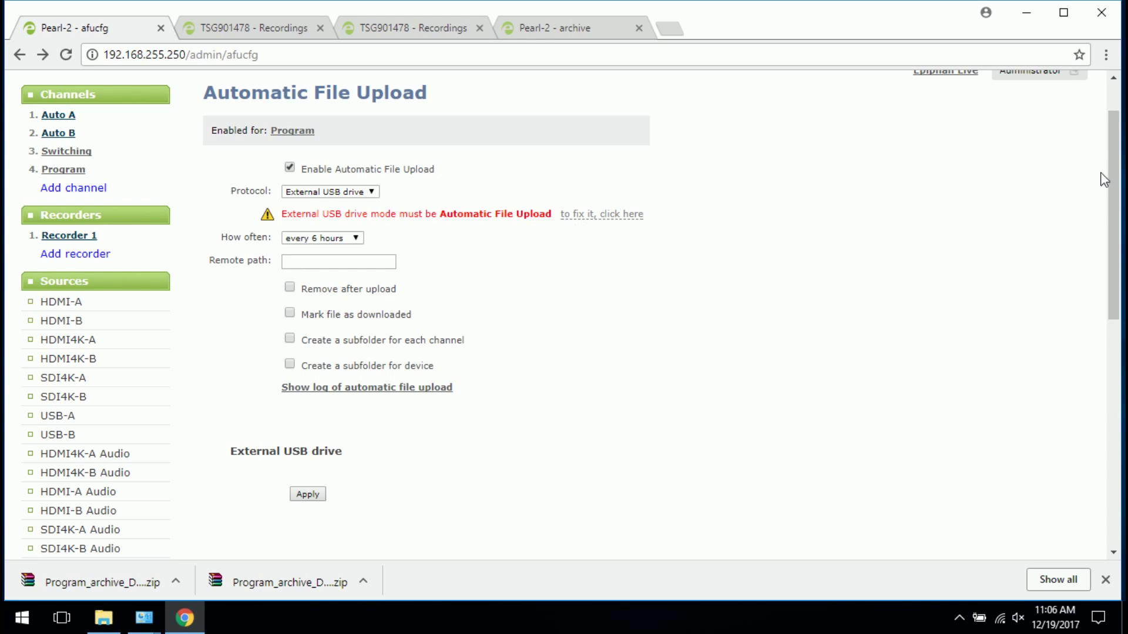
left_click(309, 495)
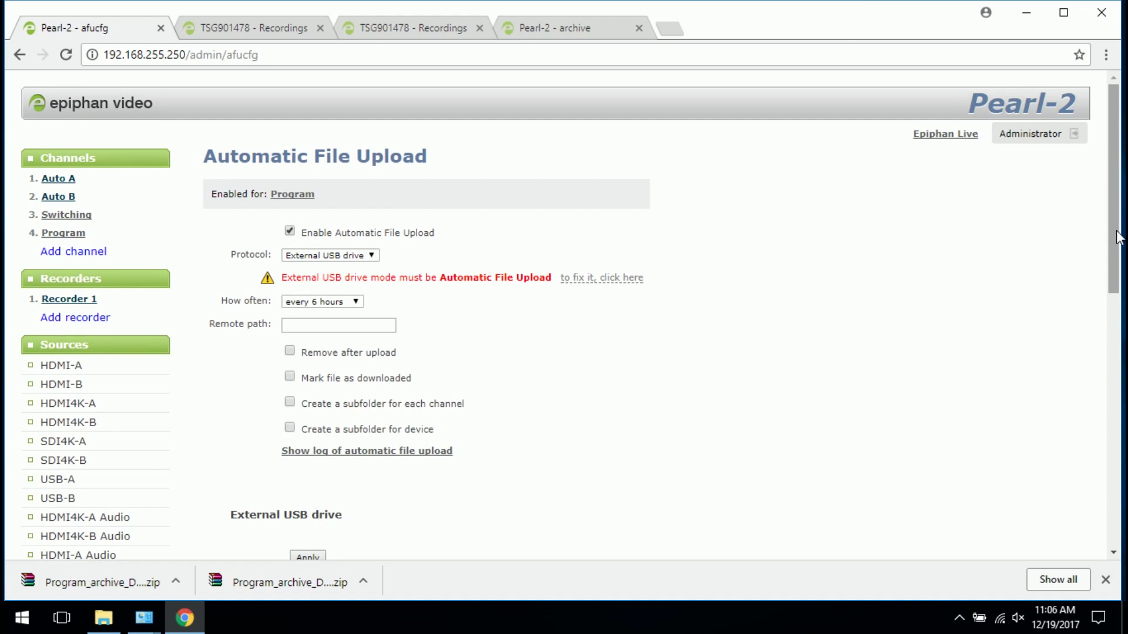
left_click_drag(1117, 236, 1117, 450)
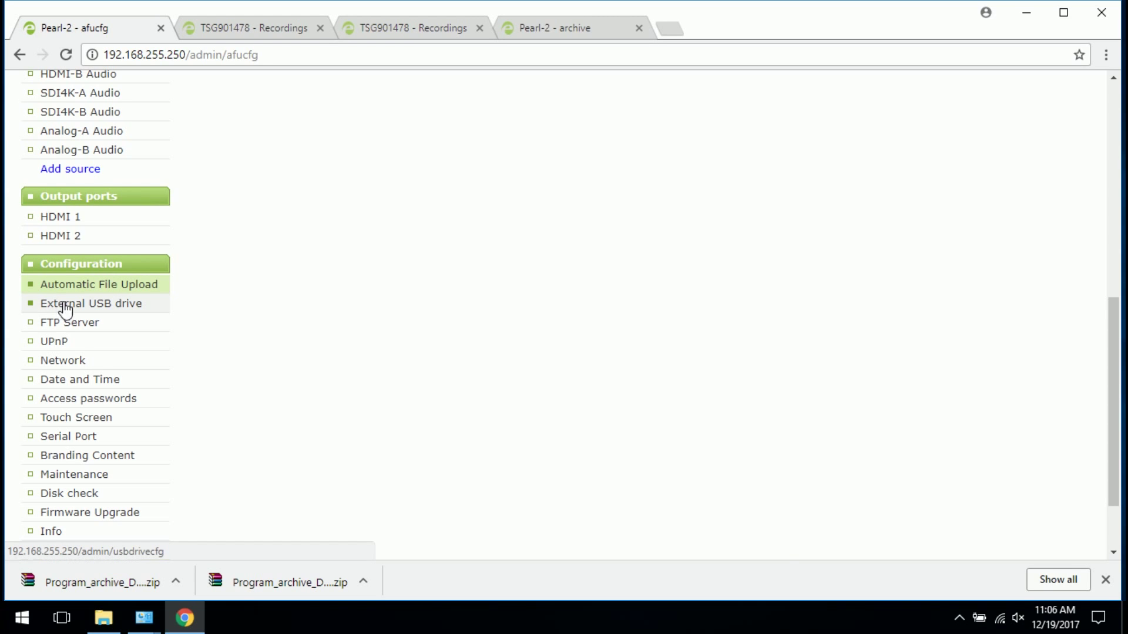
Step: Set External USB drive storage to 'used to automatically move/copy recorded files'
left_click(106, 305)
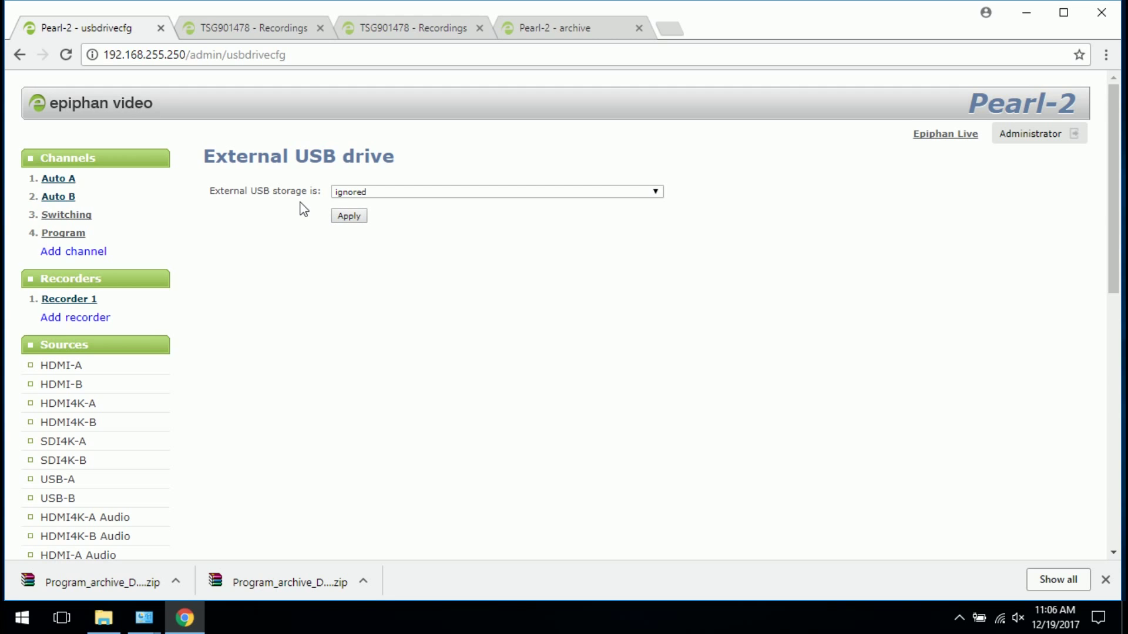
left_click(655, 193)
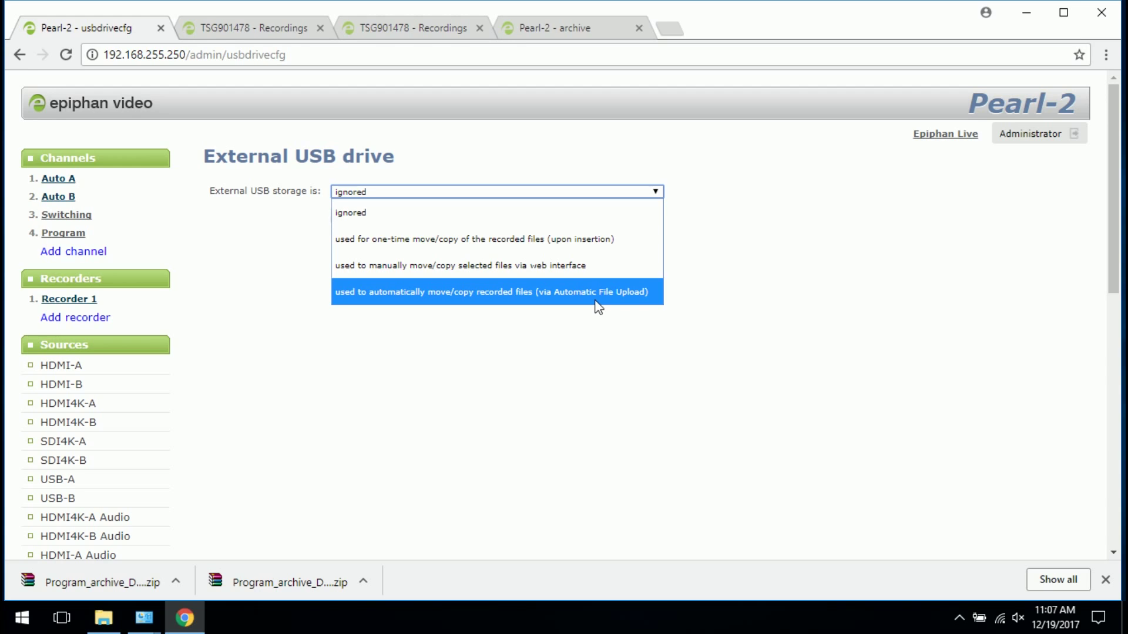
left_click(595, 291)
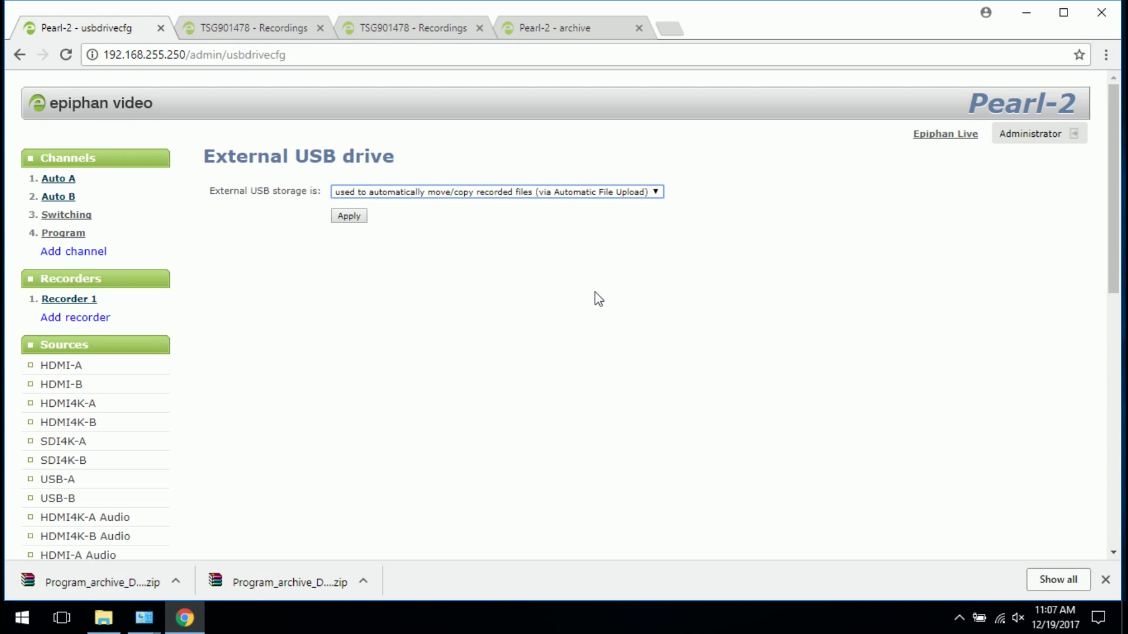
Step: Apply automatic mode, then switch USB storage to manual move/copy via web interface and apply
left_click(351, 218)
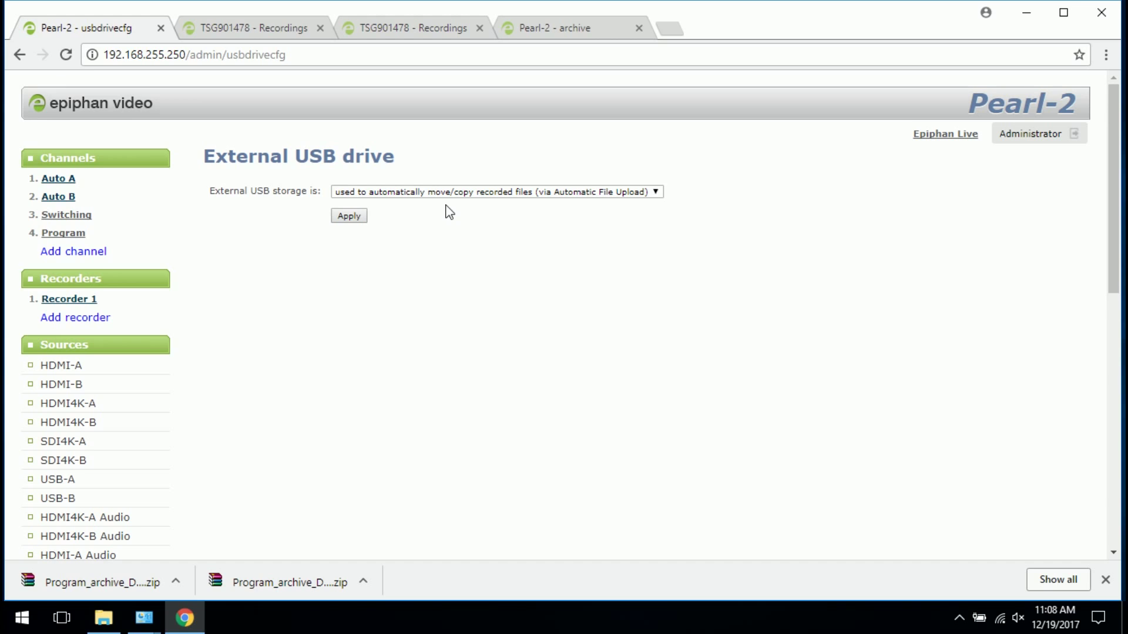
left_click(656, 192)
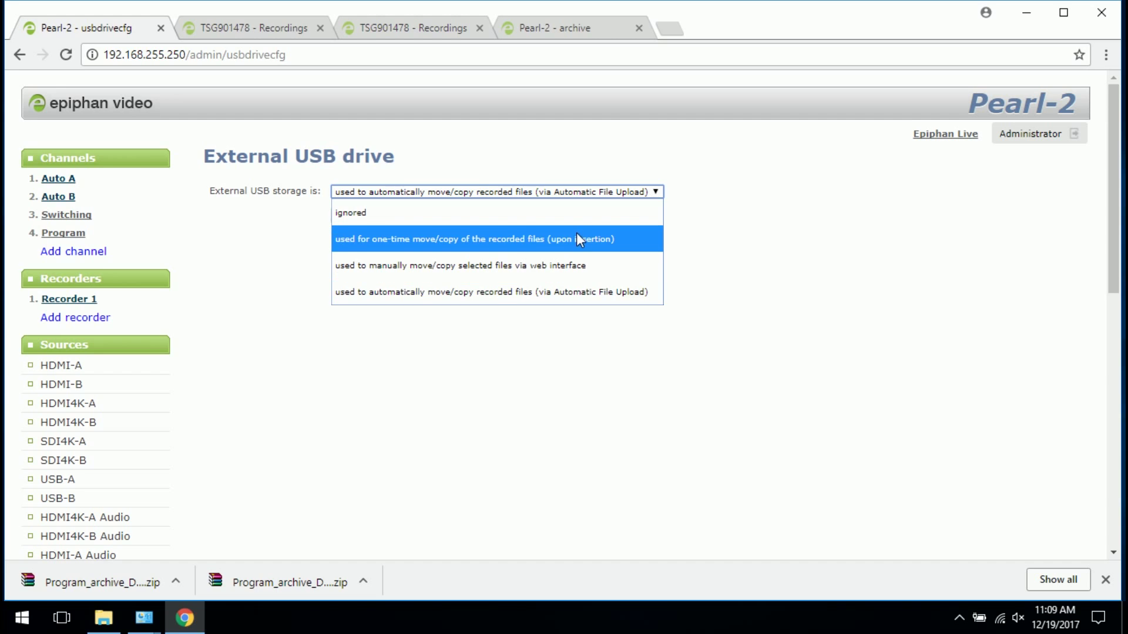
left_click(584, 265)
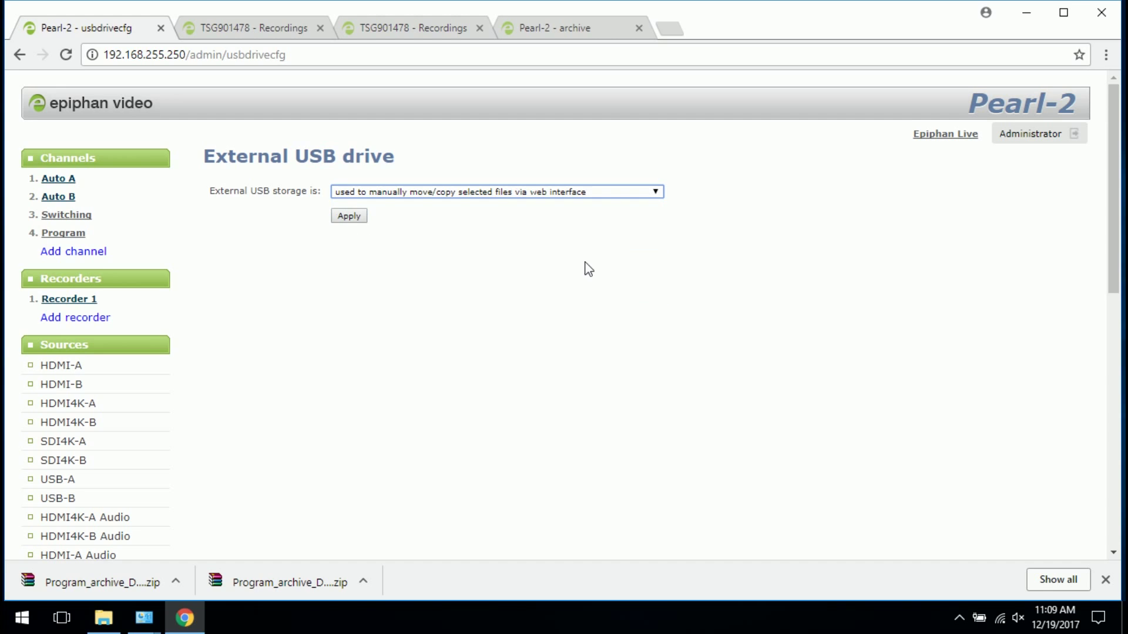
left_click(356, 219)
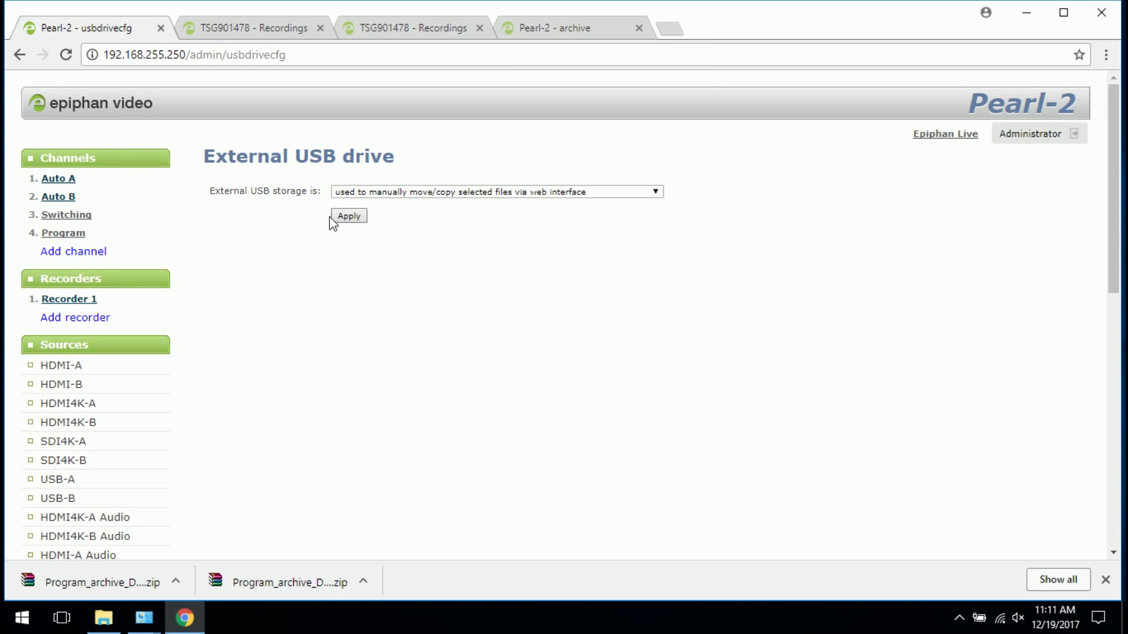
left_click(80, 236)
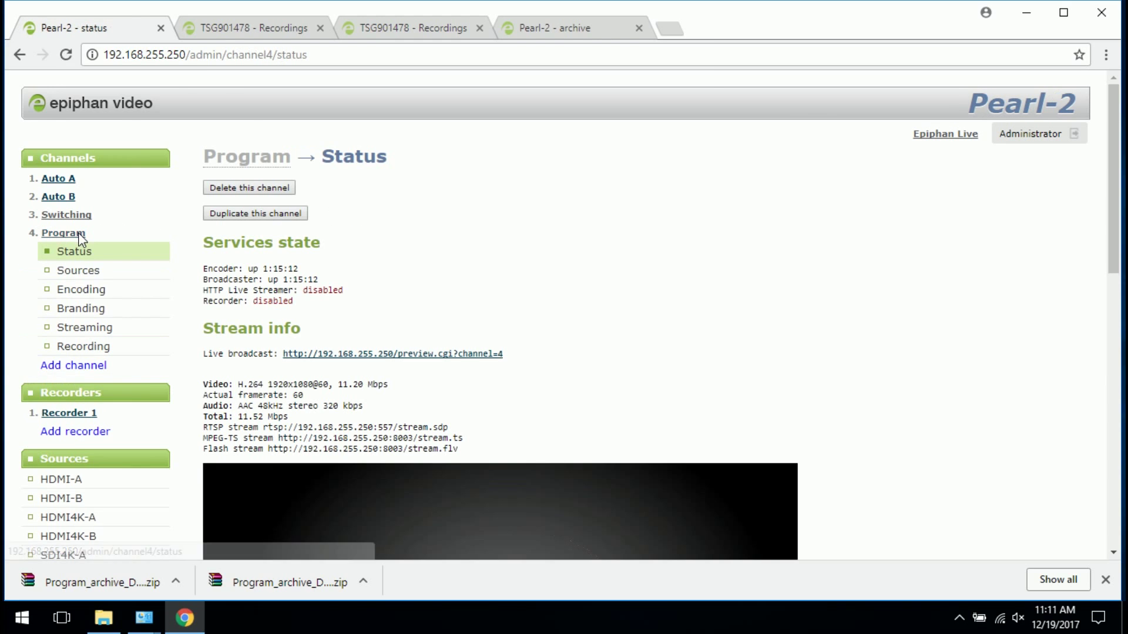
Step: Go to Program > Recording to show the Recorded Files list
left_click(96, 352)
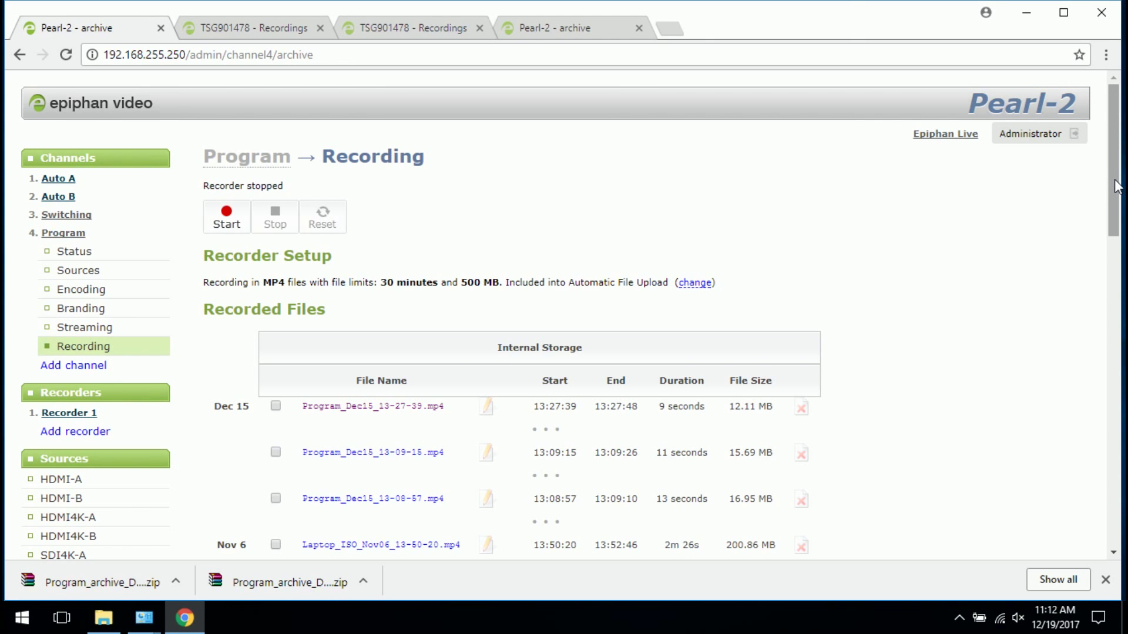
left_click_drag(1115, 185, 1083, 336)
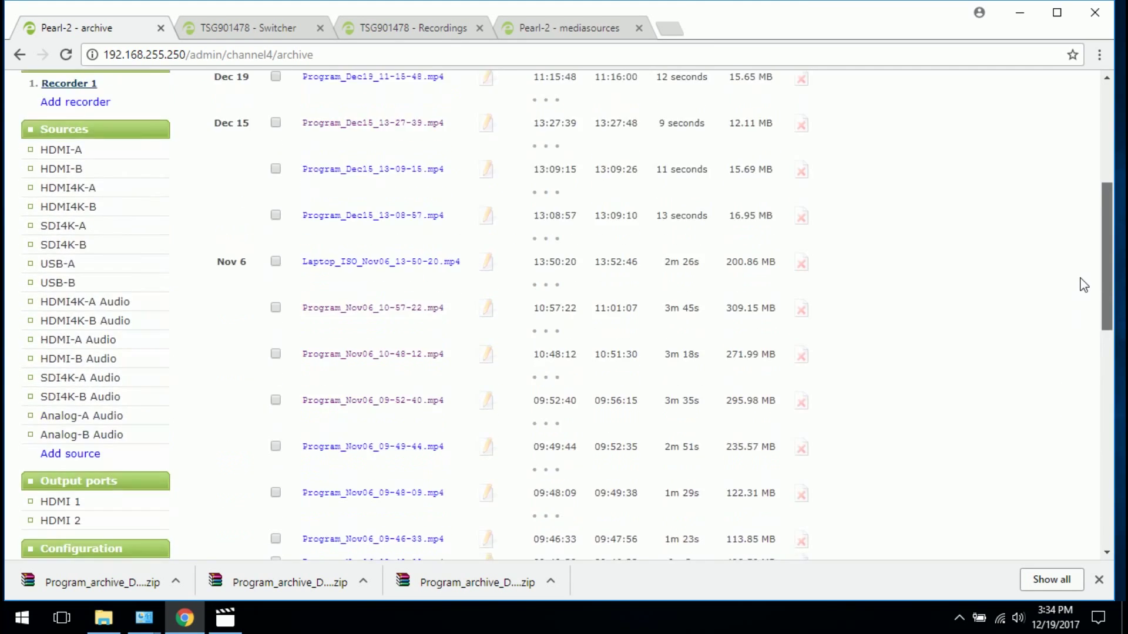
mouse_move(1085, 336)
left_mouse_down()
mouse_move(1039, 524)
mouse_move(612, 587)
left_mouse_up()
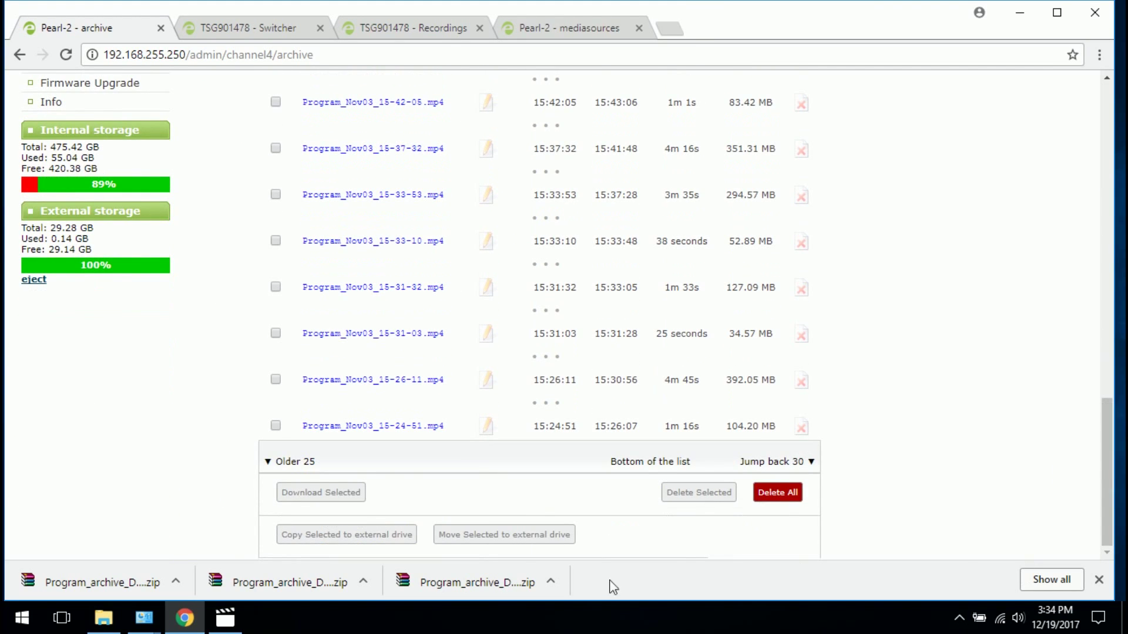
Step: Select Program_Nov03_15-24-51.mp4 in the Recorded Files list
left_click(275, 428)
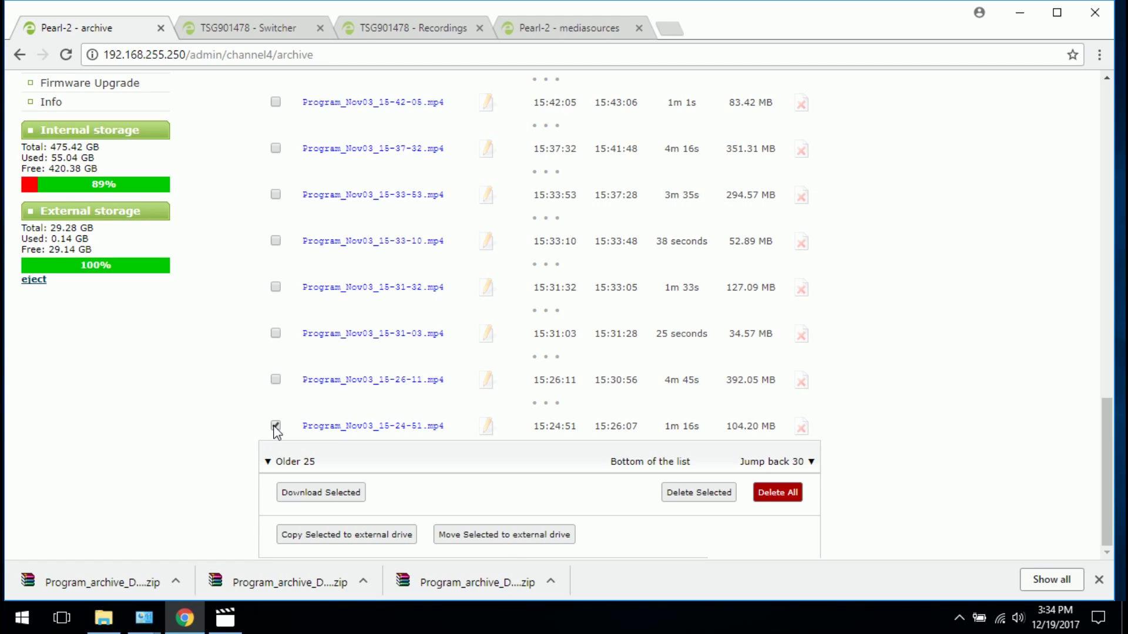